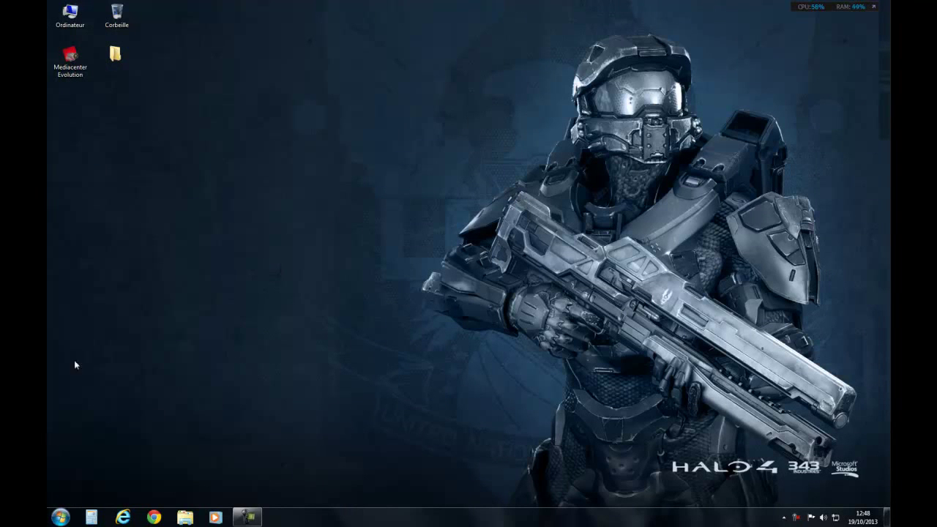
- Open the advanced system settings from the Control Panel's System page and close the Control Panel window behind the dialog
left_click(60, 517)
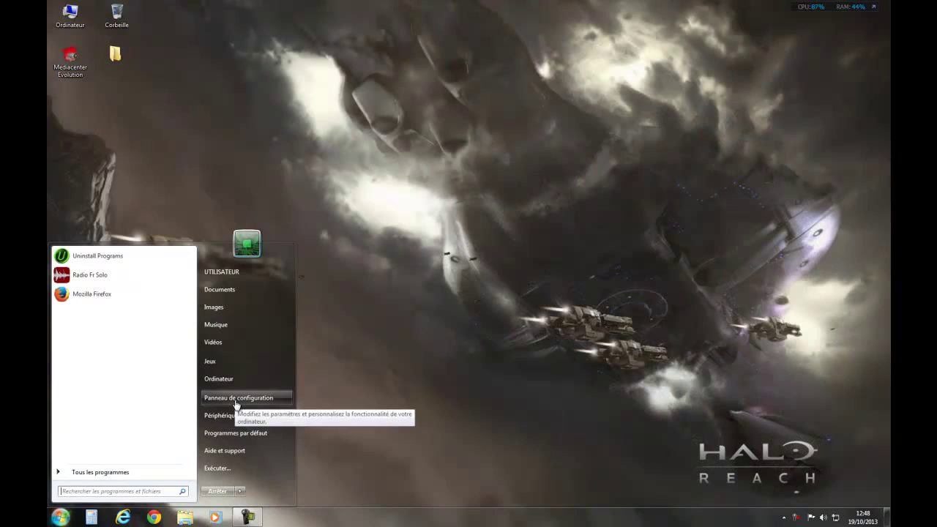
left_click(236, 403)
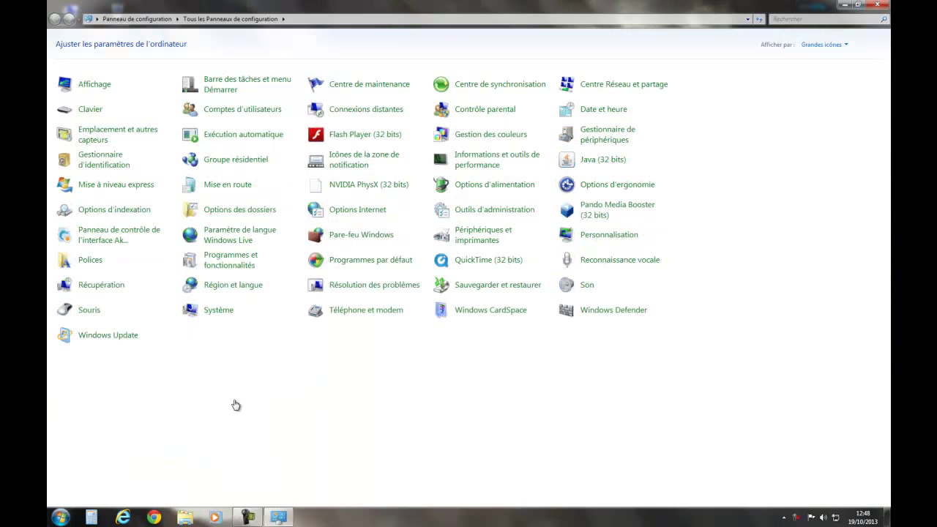
left_click(219, 311)
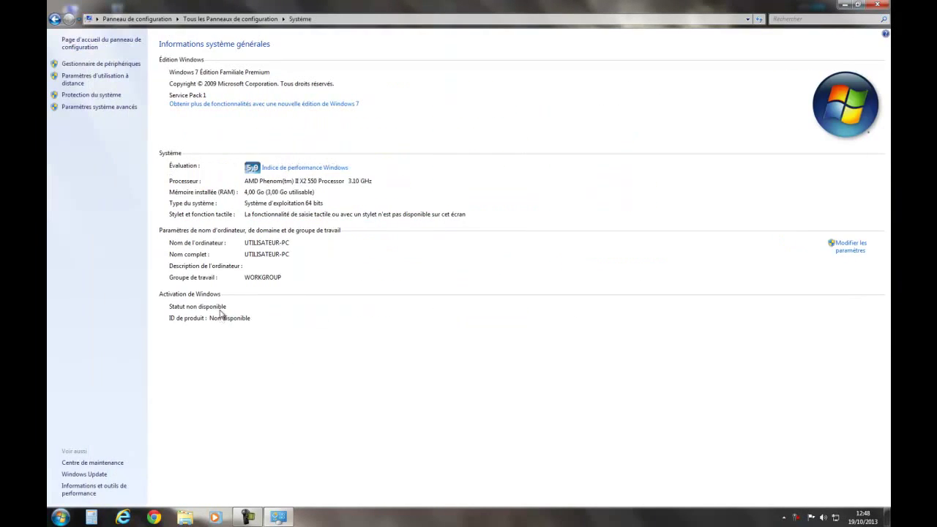
left_click(103, 108)
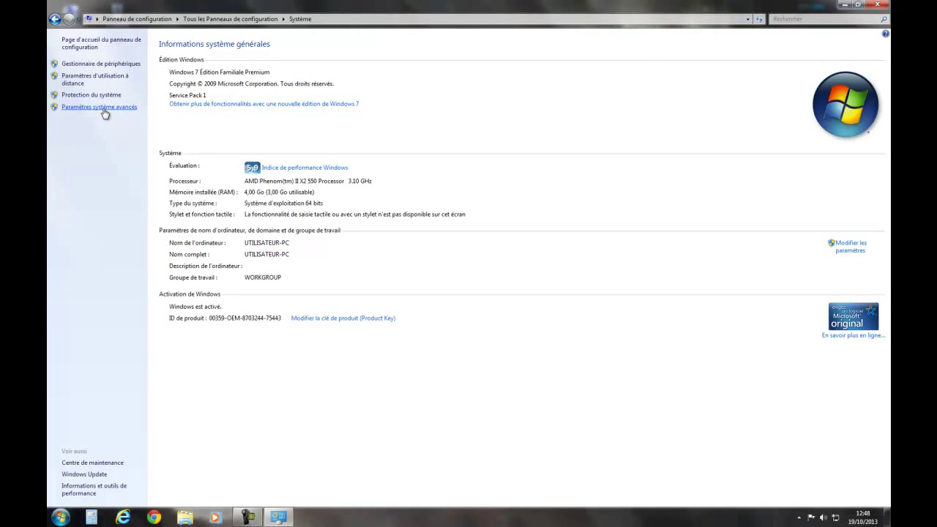
left_click_drag(230, 92, 533, 111)
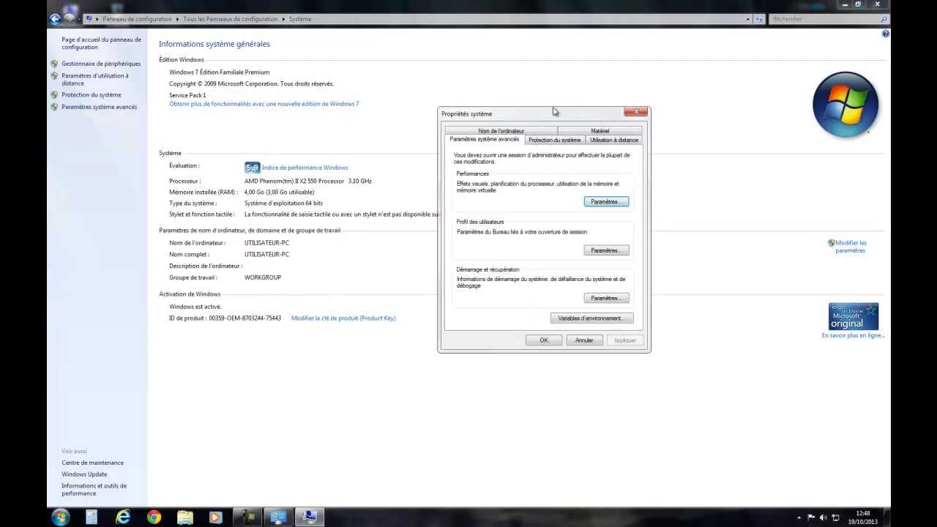
left_click(877, 6)
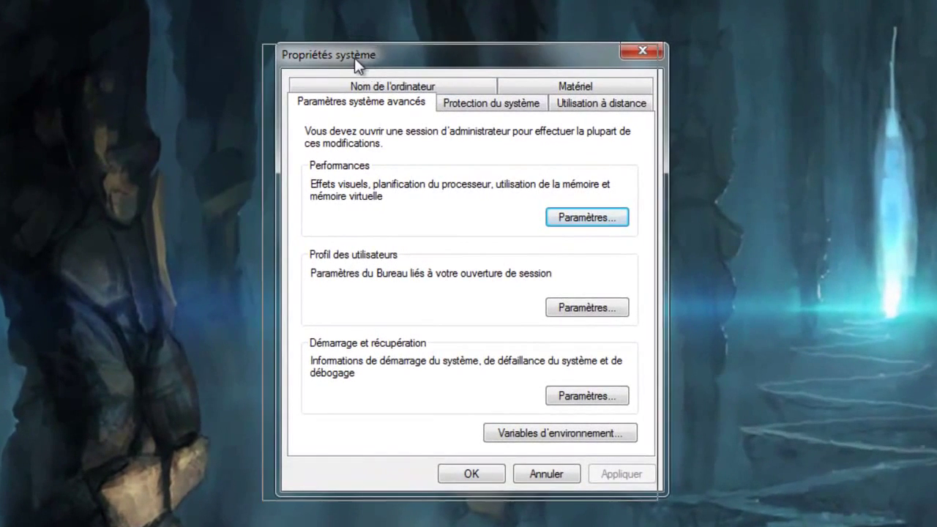
left_click_drag(355, 58, 322, 61)
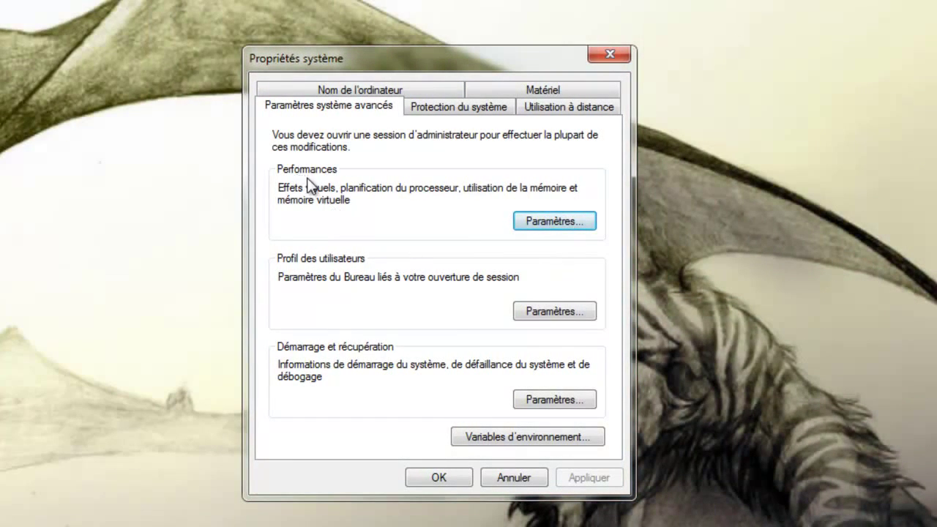
- Open the performance settings and review the list of custom visual effects
left_click(572, 232)
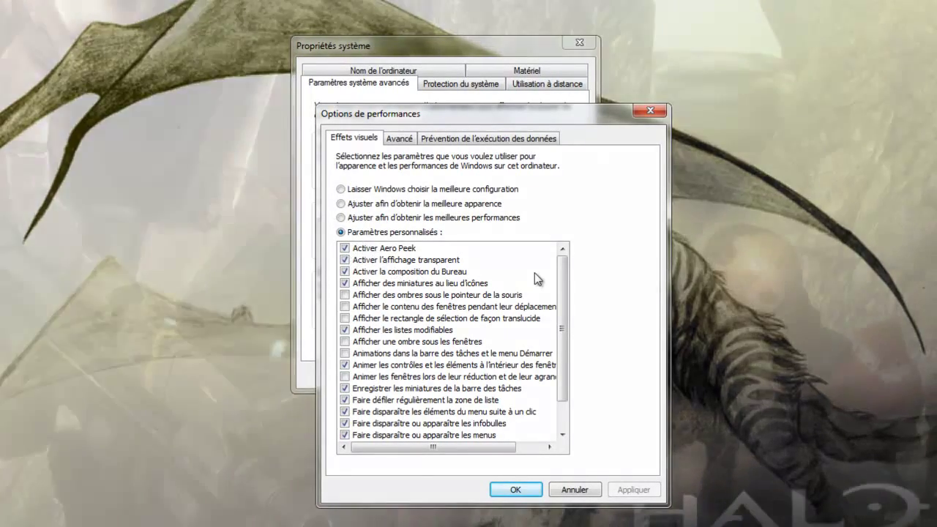
scroll(565, 312, "down", 1)
scroll(564, 312, "up", 1)
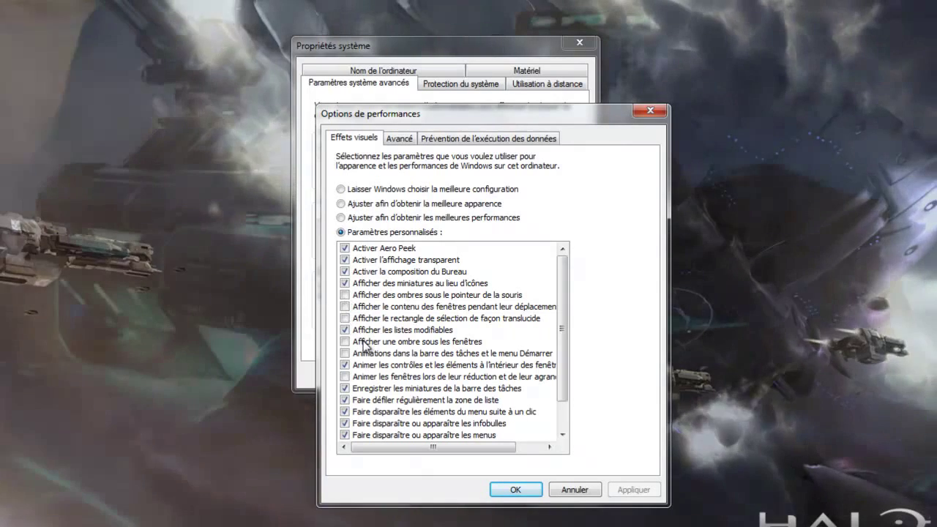
scroll(563, 333, "down", 1)
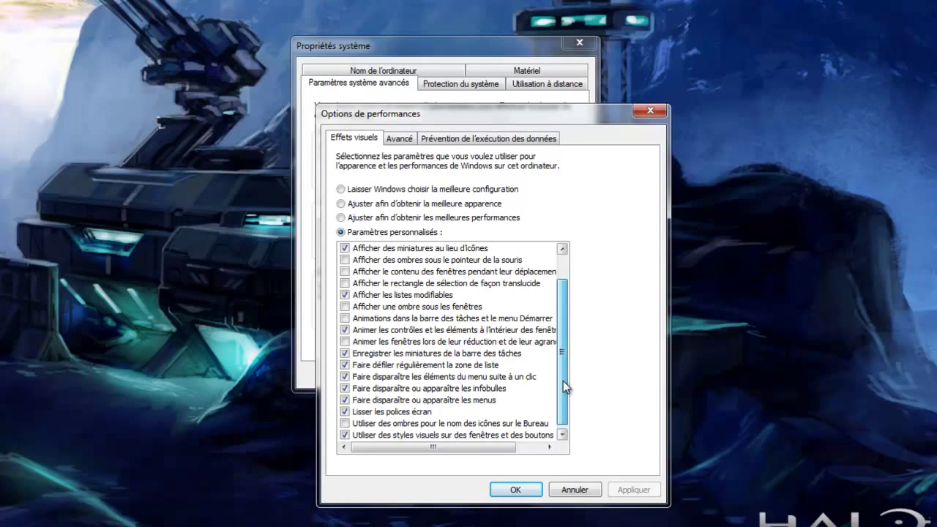
scroll(564, 392, "up", 1)
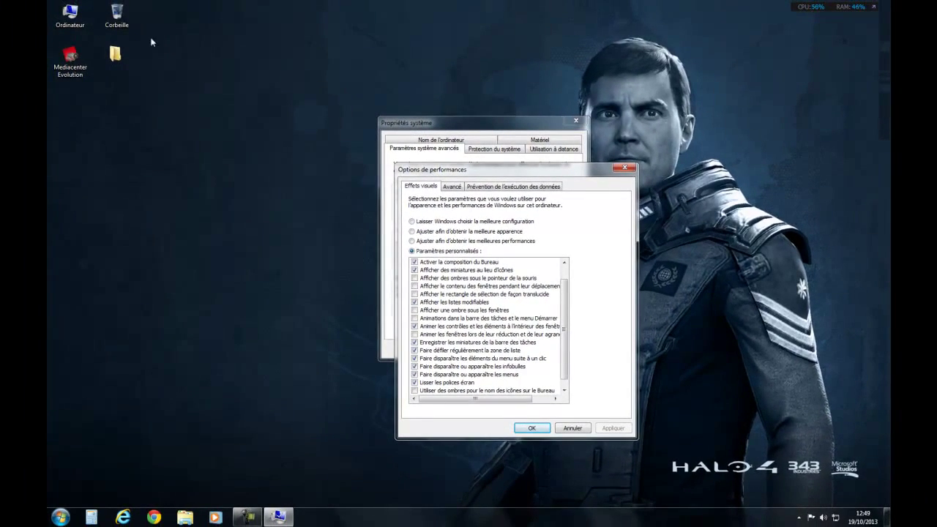
- Check how windows display by opening, minimizing, restoring and closing a Chrome window beside the performance options
left_click(155, 518)
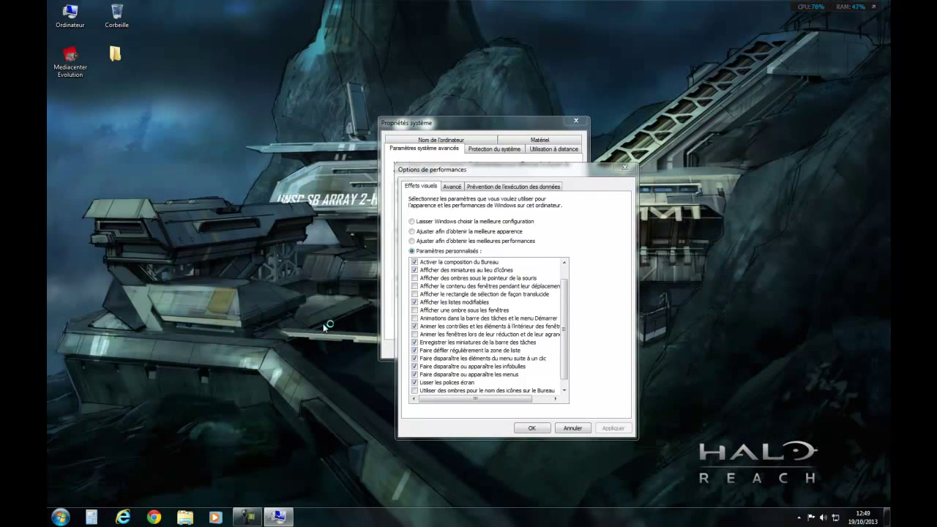
left_click_drag(494, 172, 478, 161)
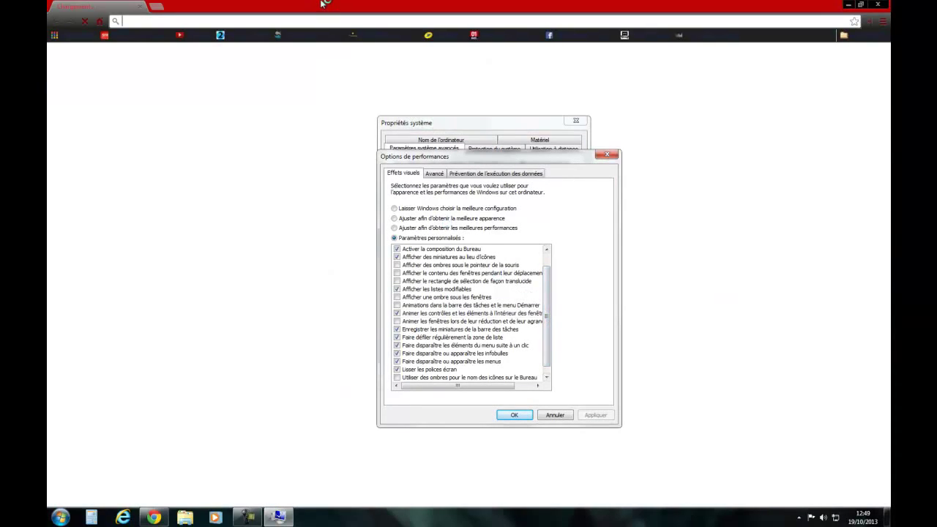
left_click(322, 4)
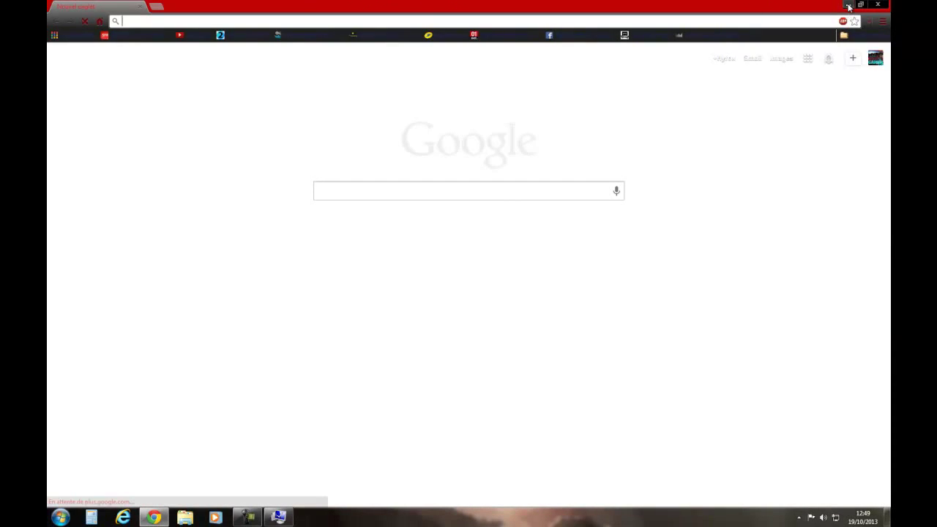
left_click(849, 6)
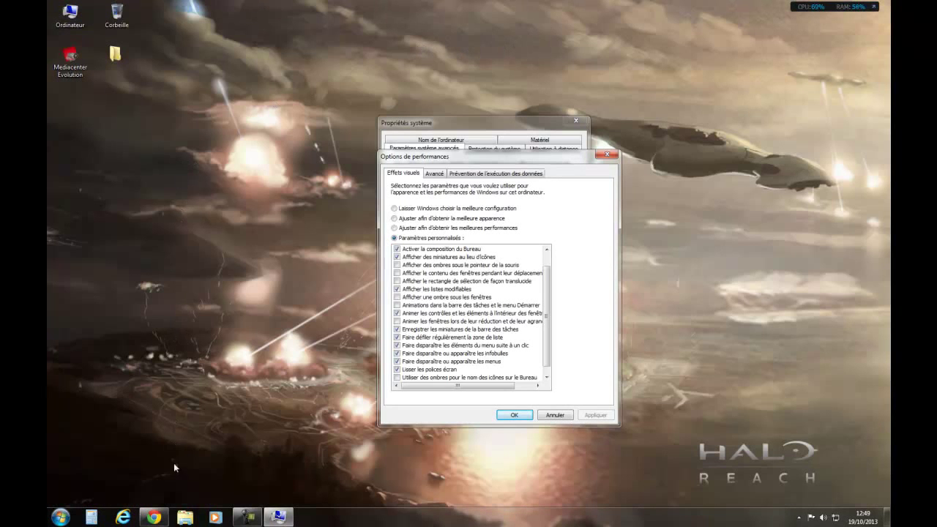
left_click(154, 517)
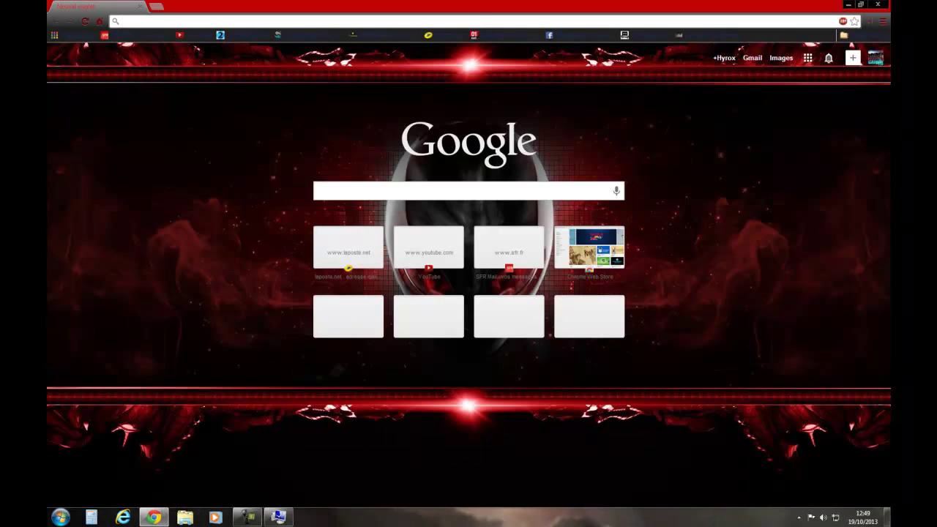
left_click(154, 517)
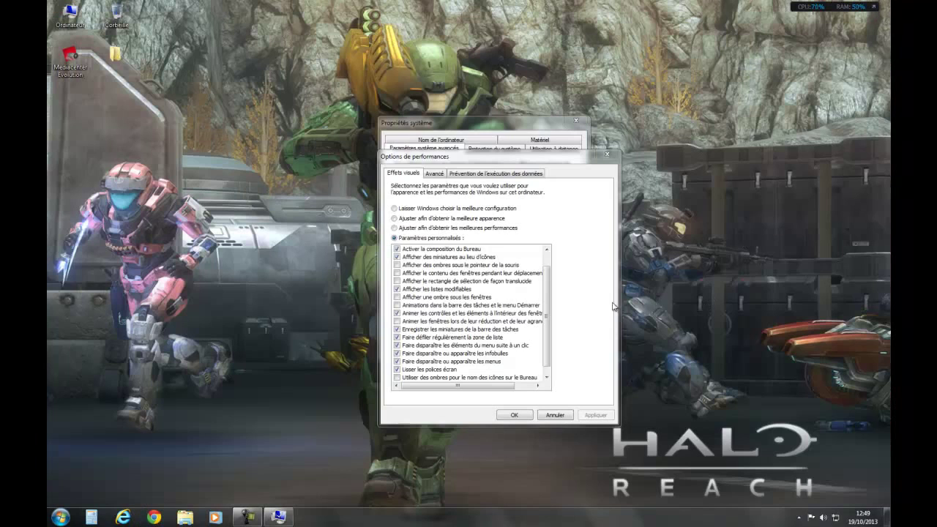
- Review the C: drive's paging file sizes in the virtual memory settings and close all the system dialogs with confirmation
left_click(550, 327)
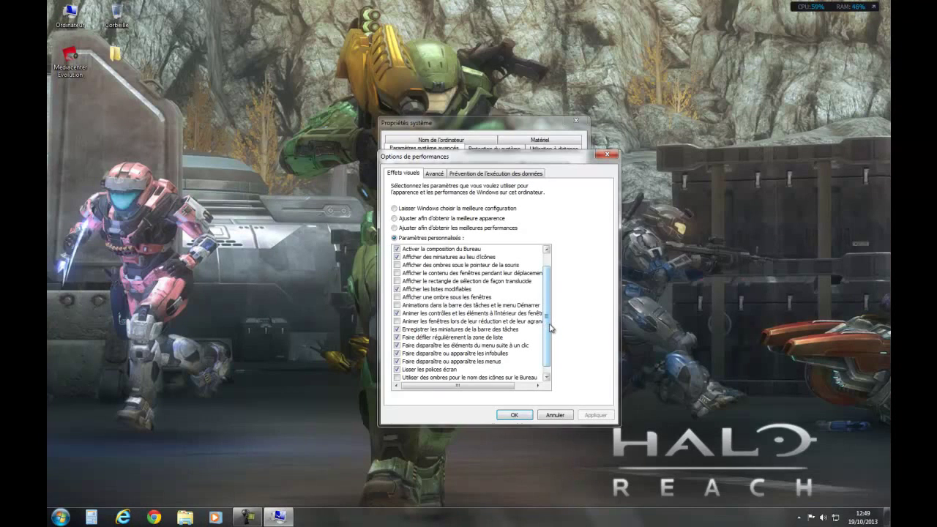
left_click_drag(550, 327, 551, 317)
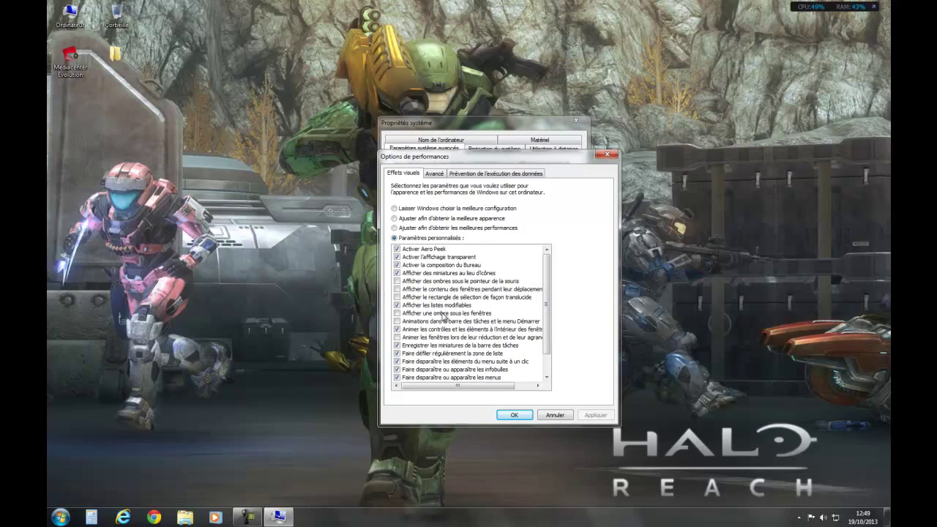
left_click(439, 175)
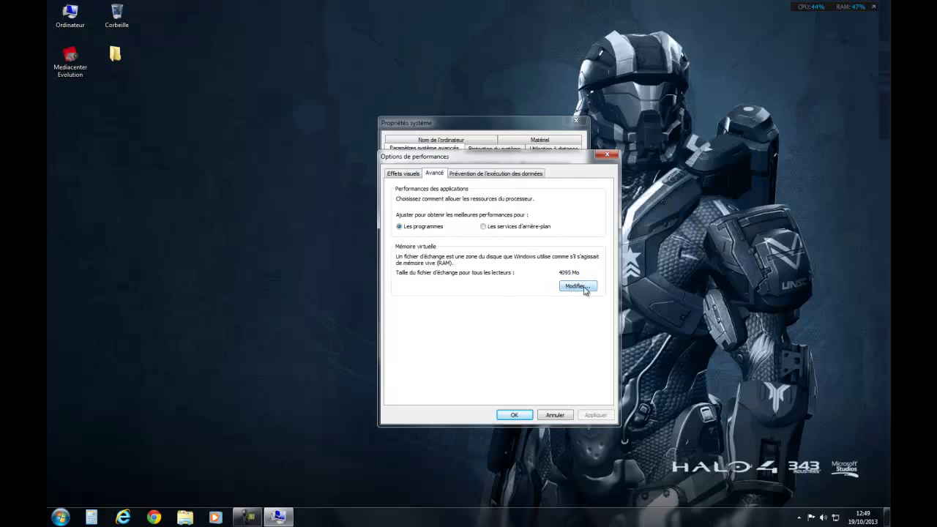
left_click(578, 287)
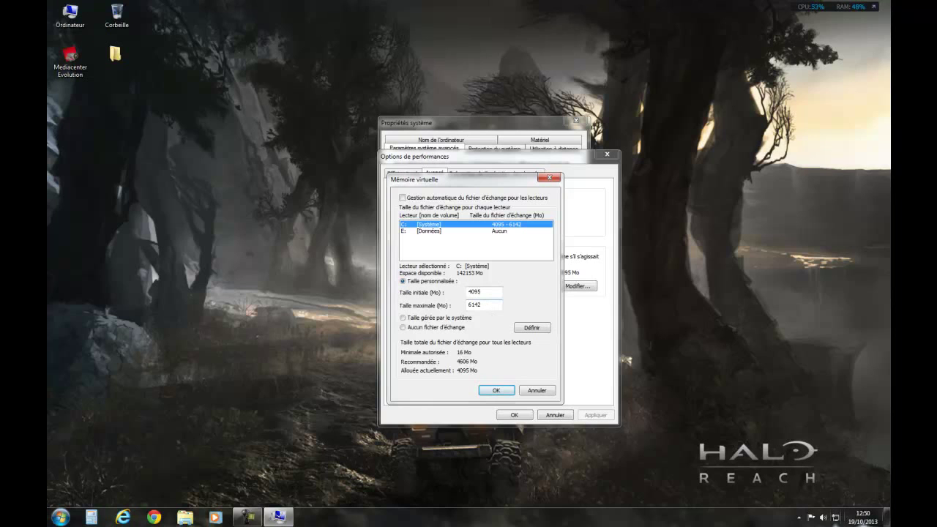
left_click(799, 518)
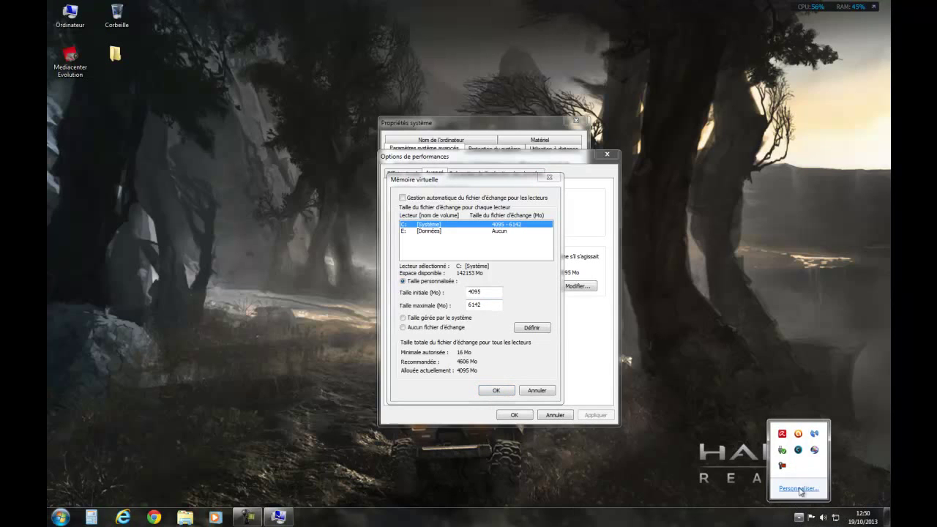
left_click(799, 516)
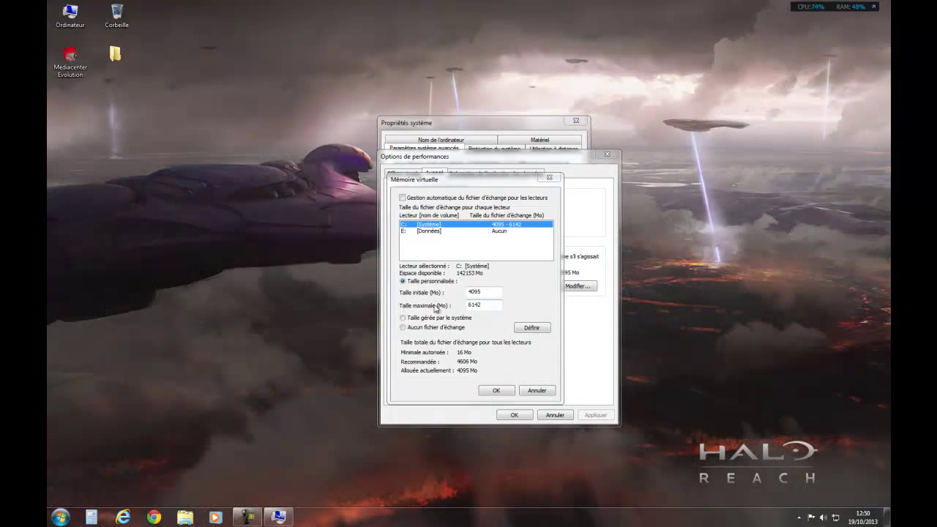
left_click(496, 392)
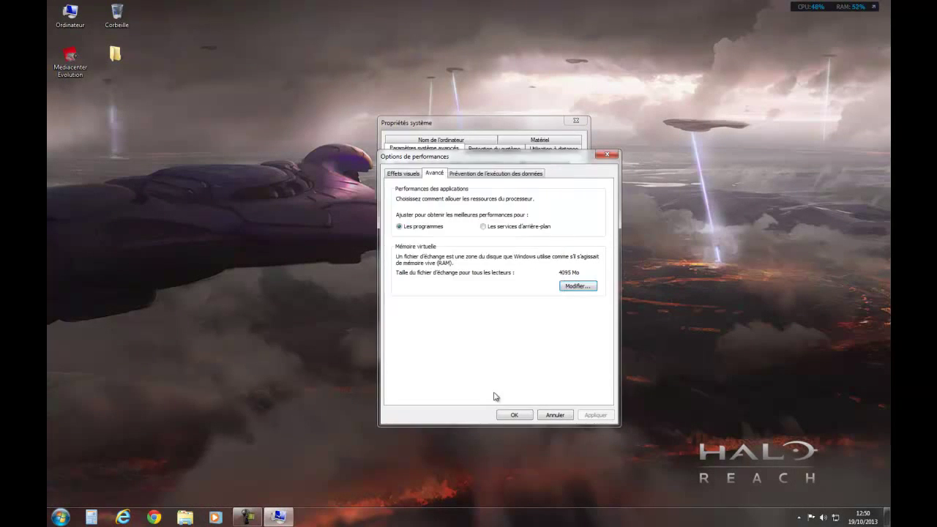
left_click(512, 416)
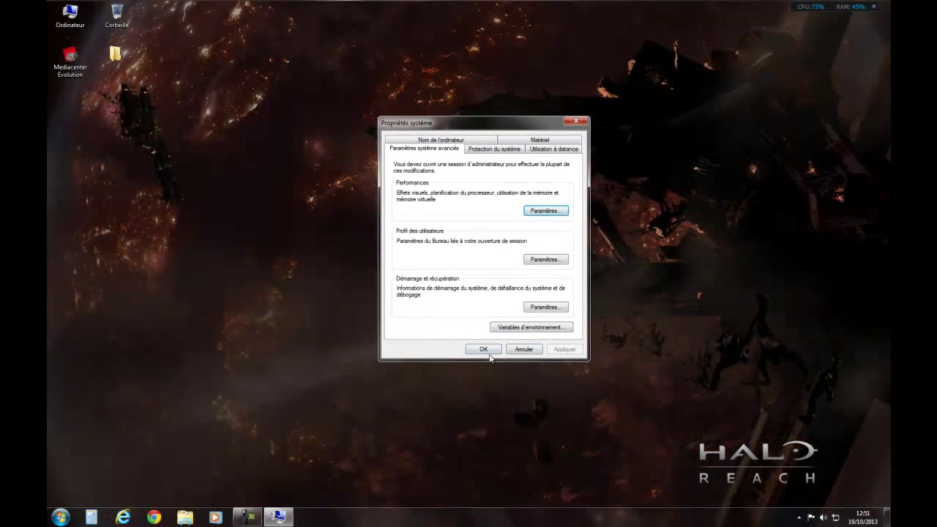
left_click(484, 350)
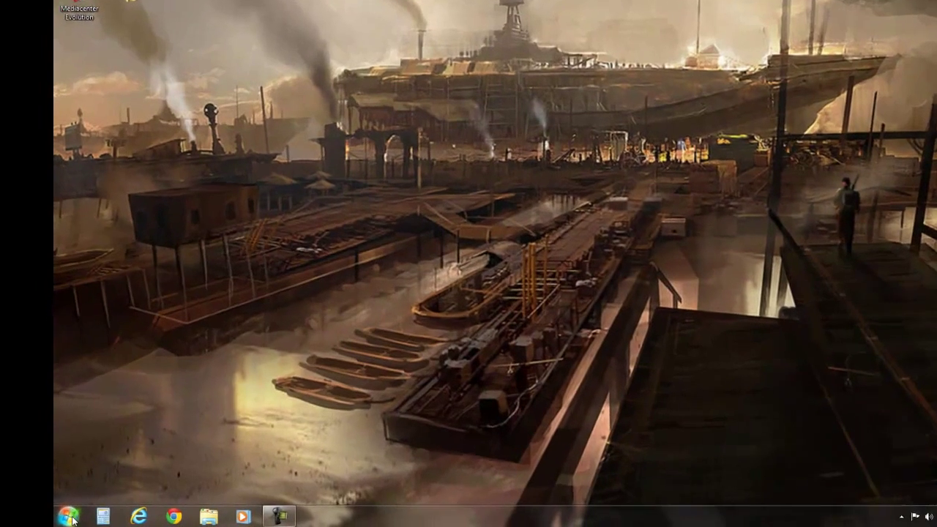
left_click(61, 517)
left_click(88, 481)
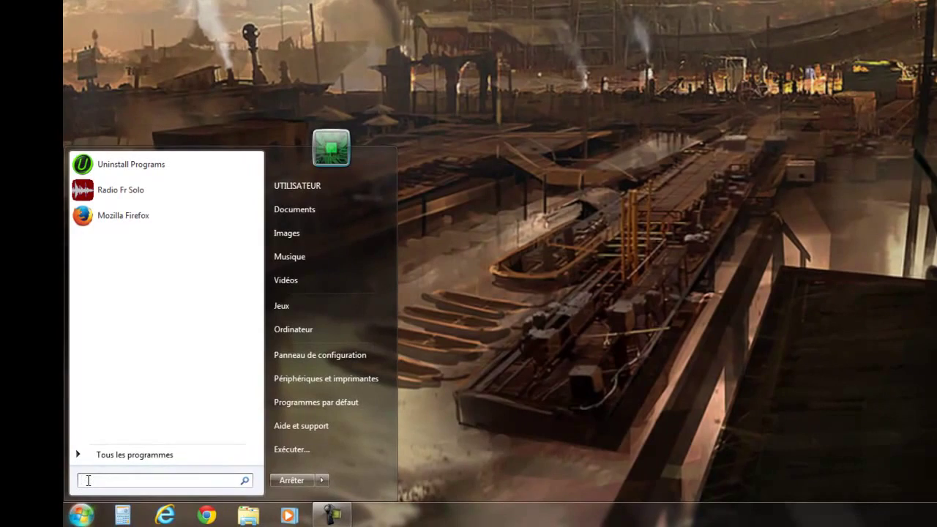
type("cmd")
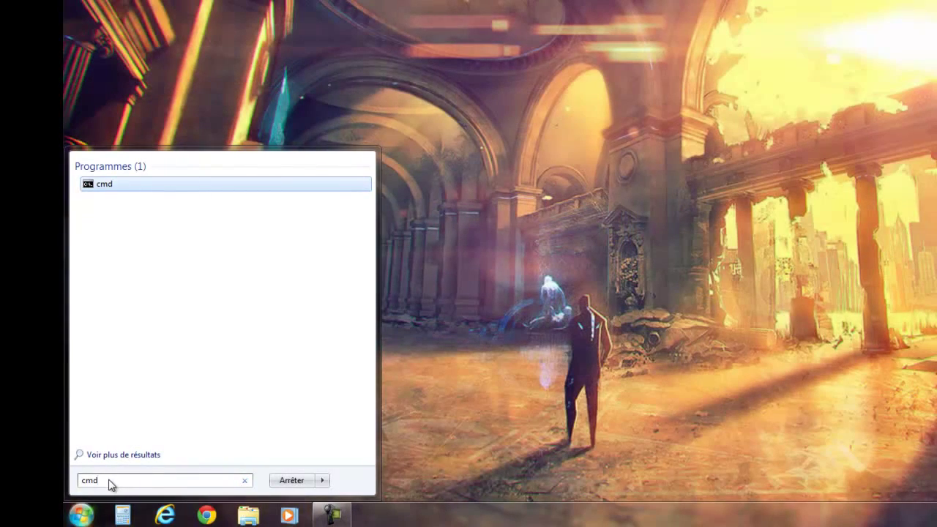
left_click(79, 516)
- Locate Invite de commandes in the Accessoires folder of the installed programs
left_click(79, 516)
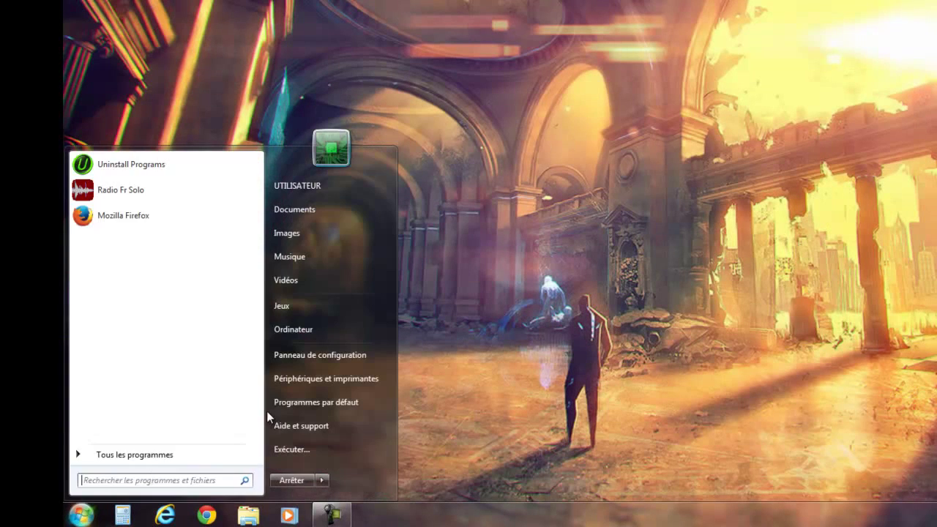
left_click(164, 457)
scroll(130, 337, "down", 7)
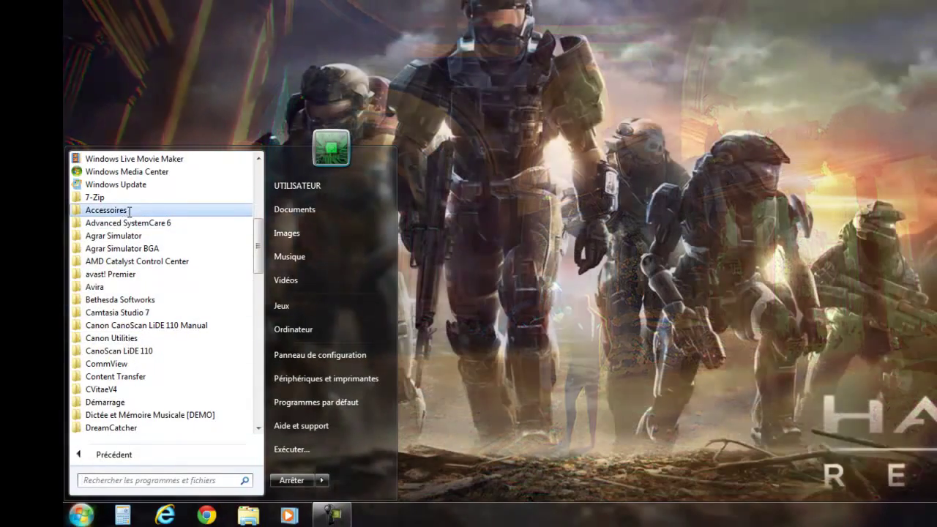
left_click(130, 210)
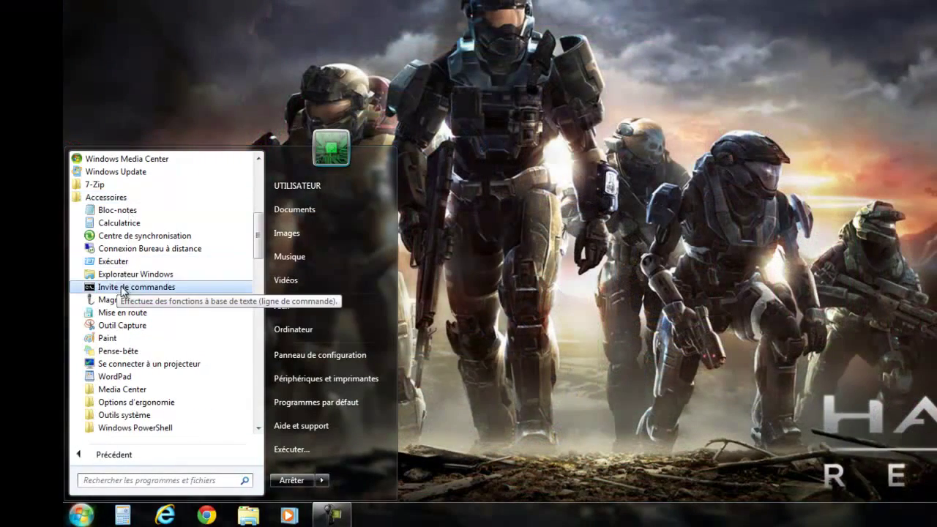
- Search the programs for cmd and run it as administrator
left_click(102, 480)
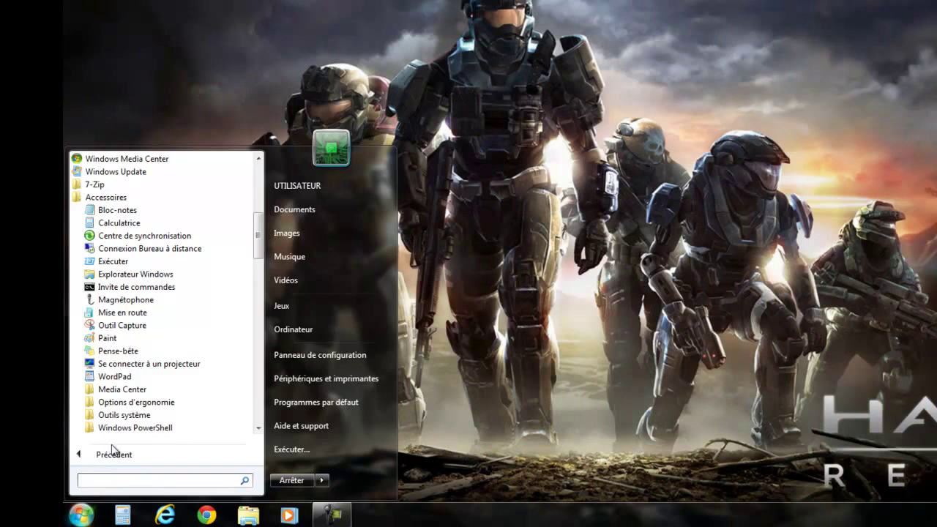
type("cmd")
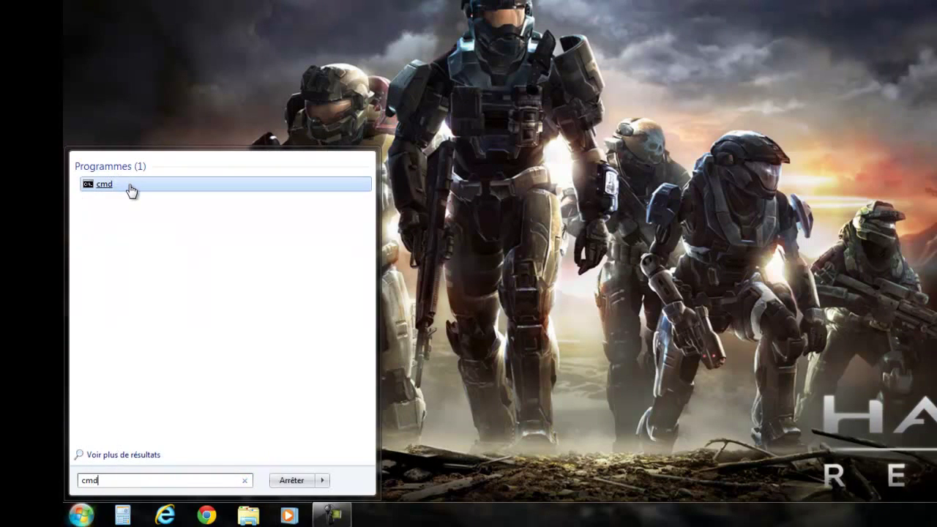
left_click(130, 187)
right_click(128, 184)
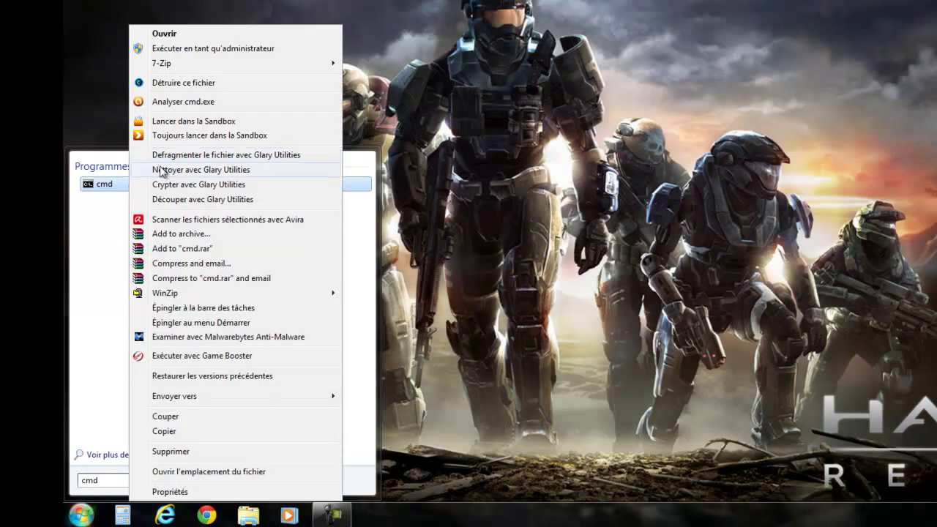
left_click(179, 49)
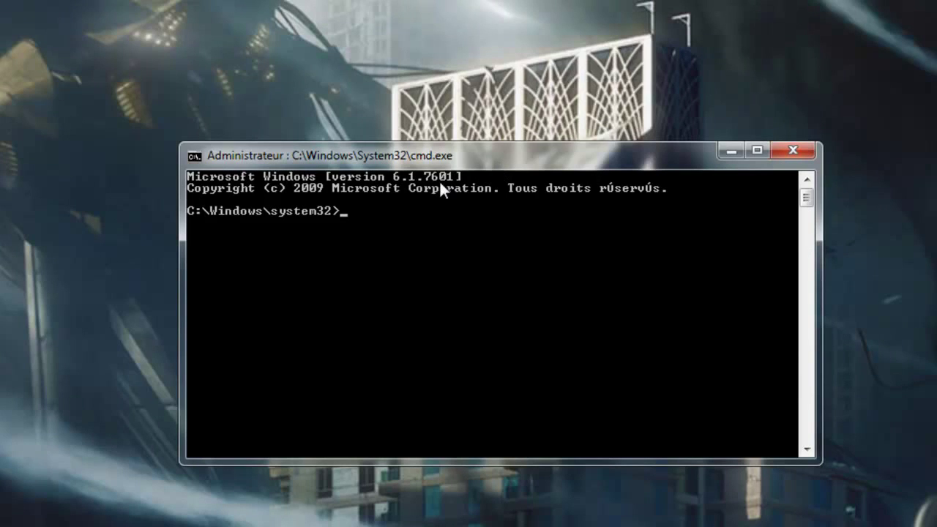
- Disable hibernation by running powercfg -h off in the administrator command prompt and exit the prompt
type("powercfg")
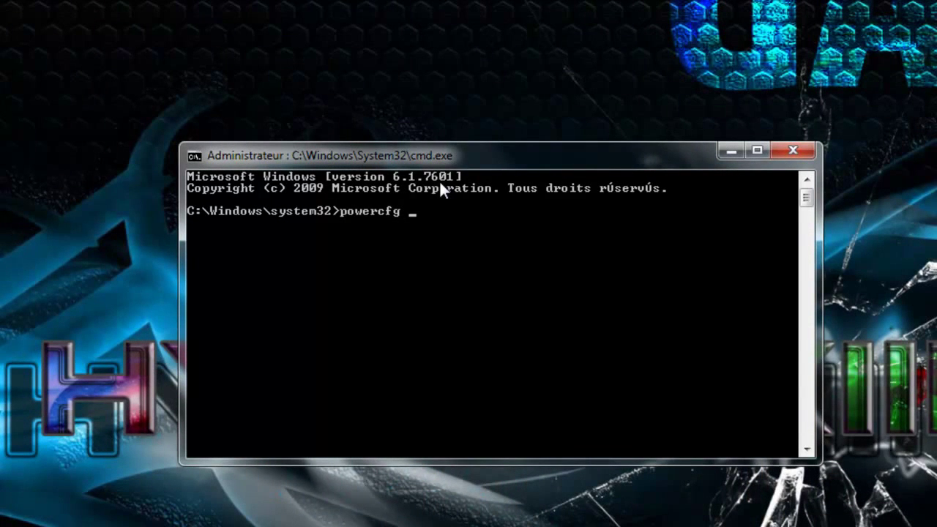
type(" -h off")
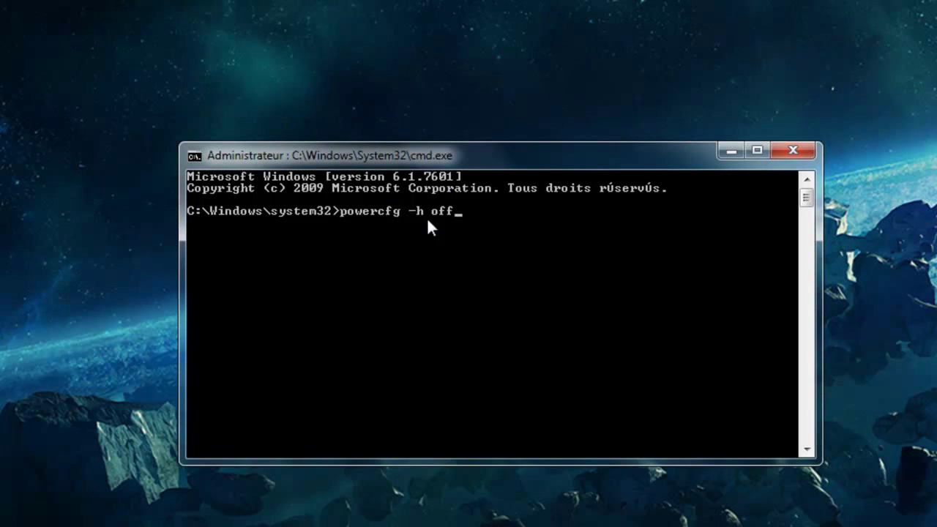
key("Return")
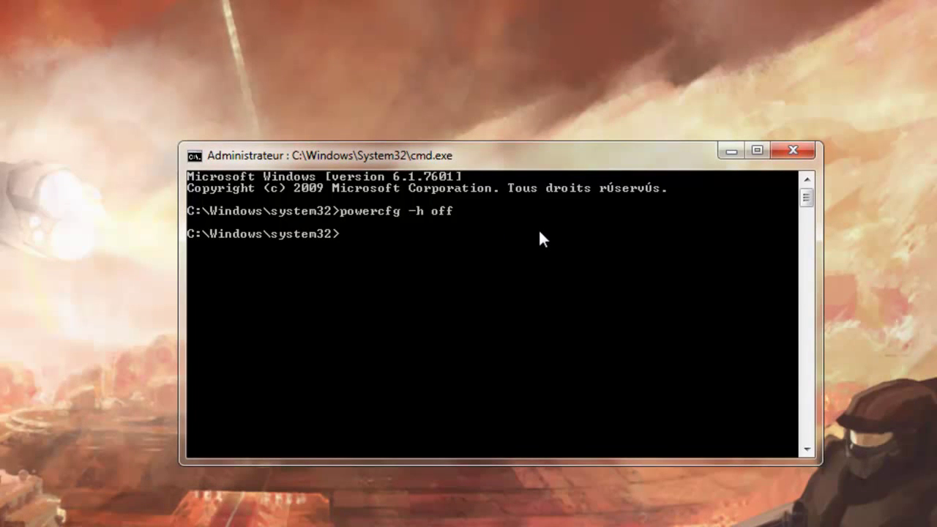
type("exit")
key("Return")
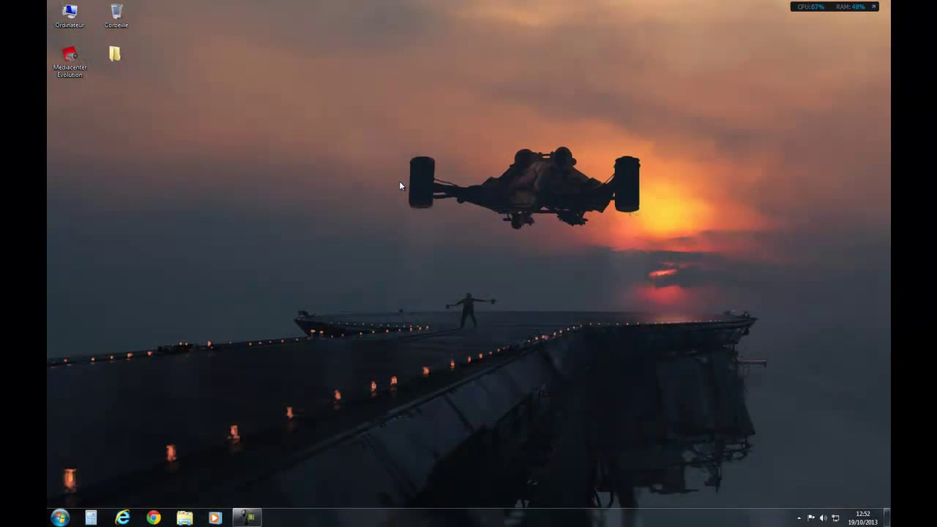
- Open the desktop's personalization settings, check the current desktop background, and open the window colour and appearance settings
right_click(428, 275)
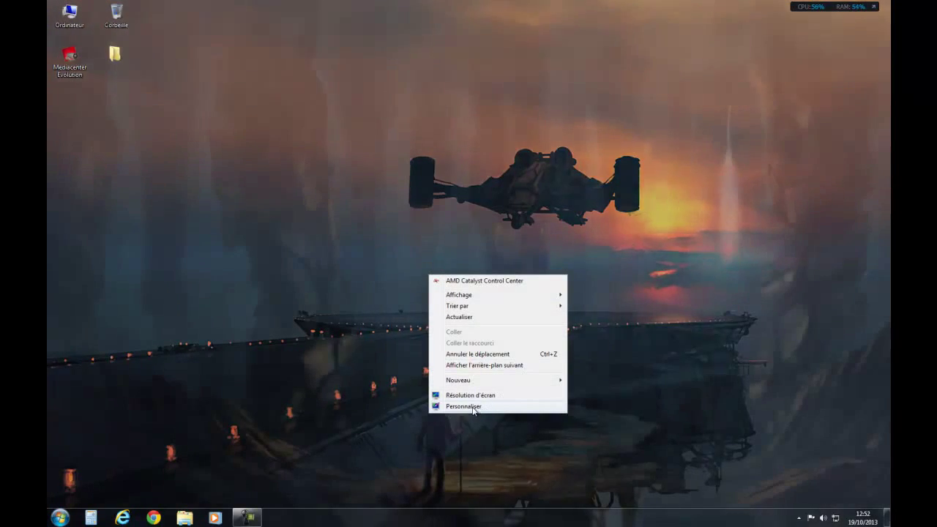
left_click(464, 406)
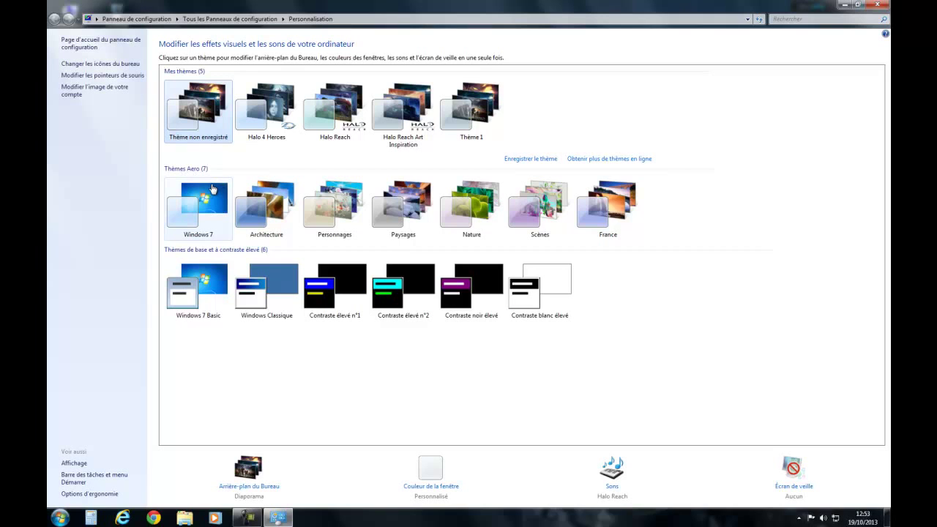
left_click(889, 518)
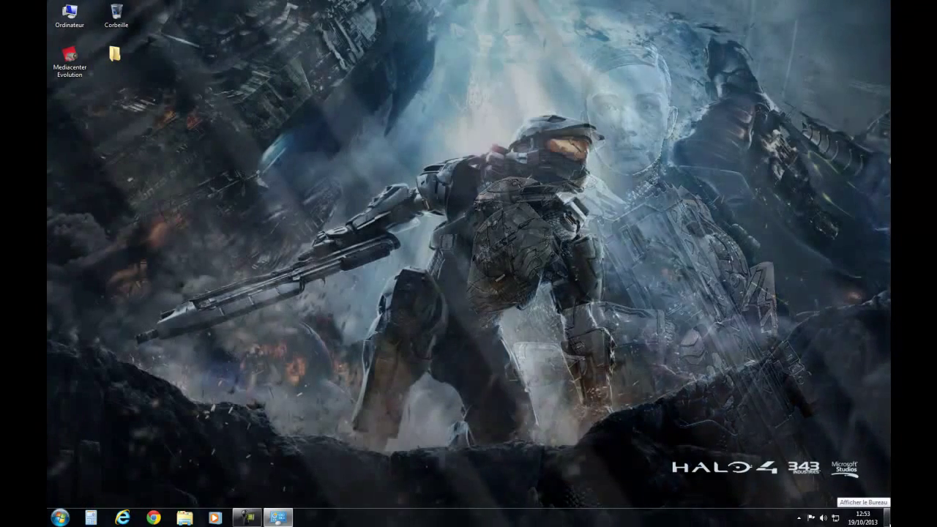
left_click(278, 518)
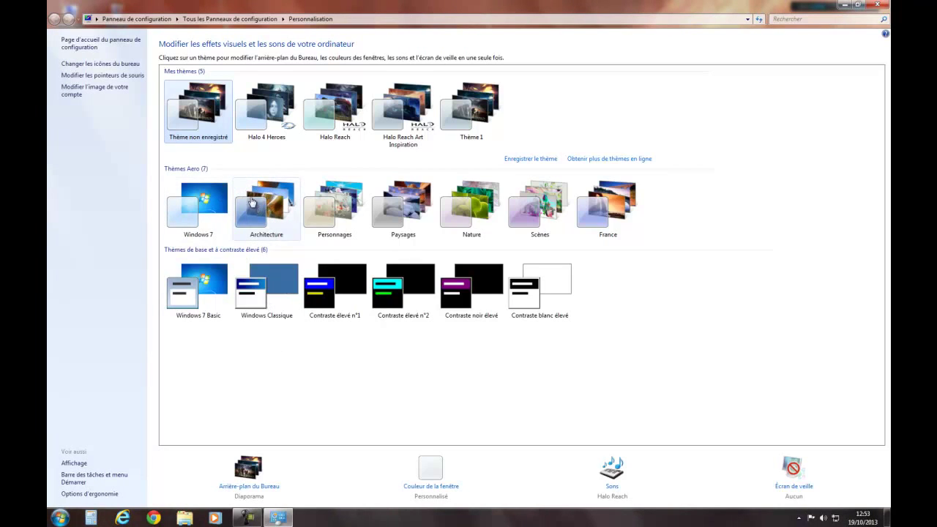
left_click(416, 488)
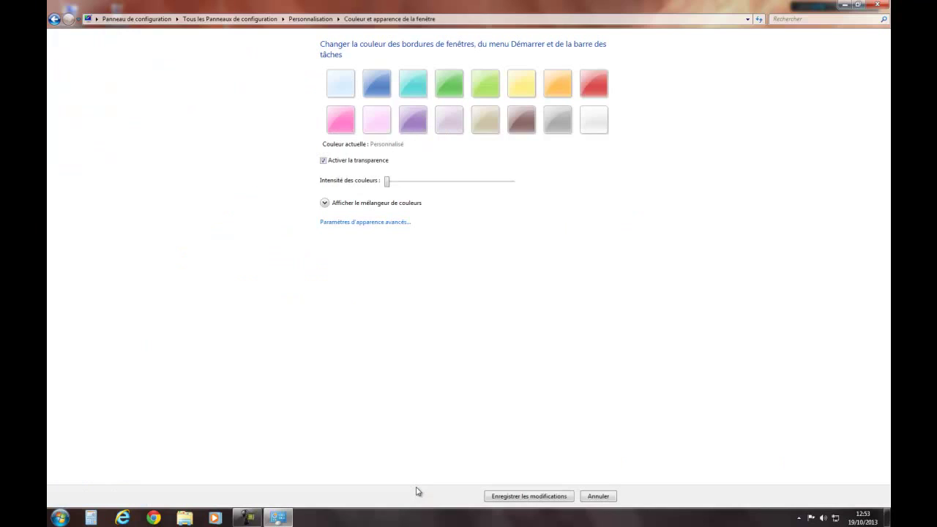
- Try opaque window borders without transparency, using the Ciel colour at full intensity and the Ardoise colour
left_click(324, 161)
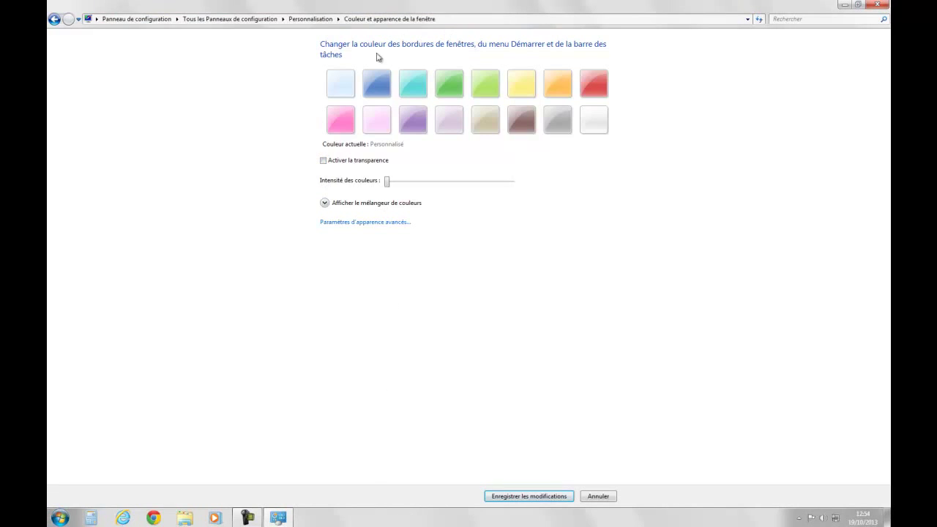
left_click(355, 98)
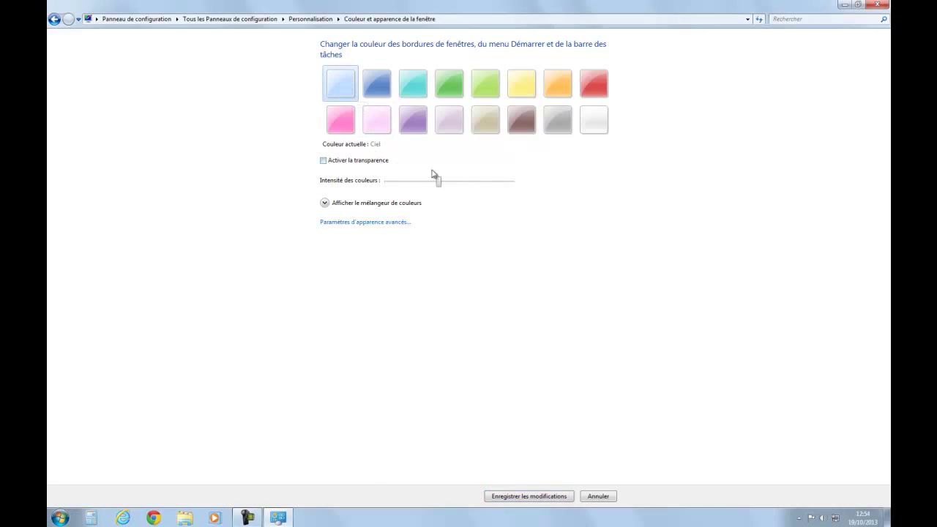
left_click_drag(438, 185, 512, 186)
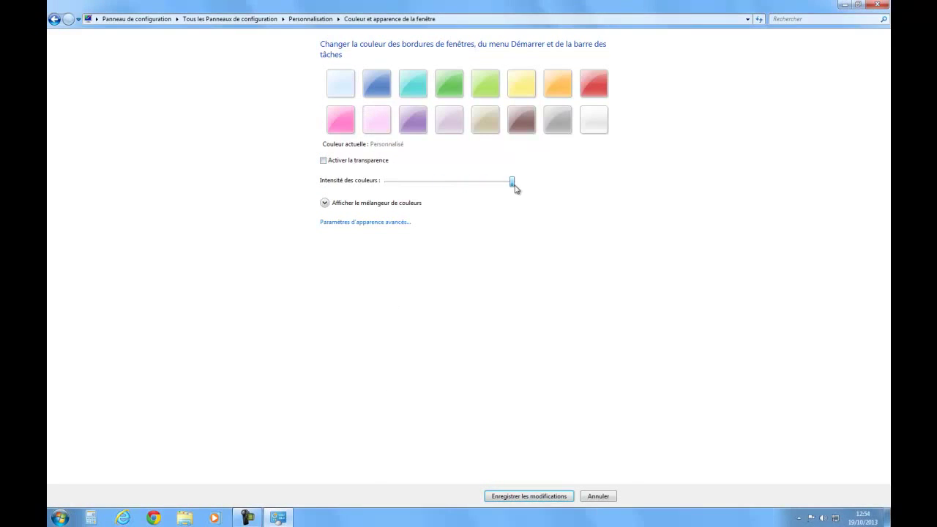
left_click(570, 122)
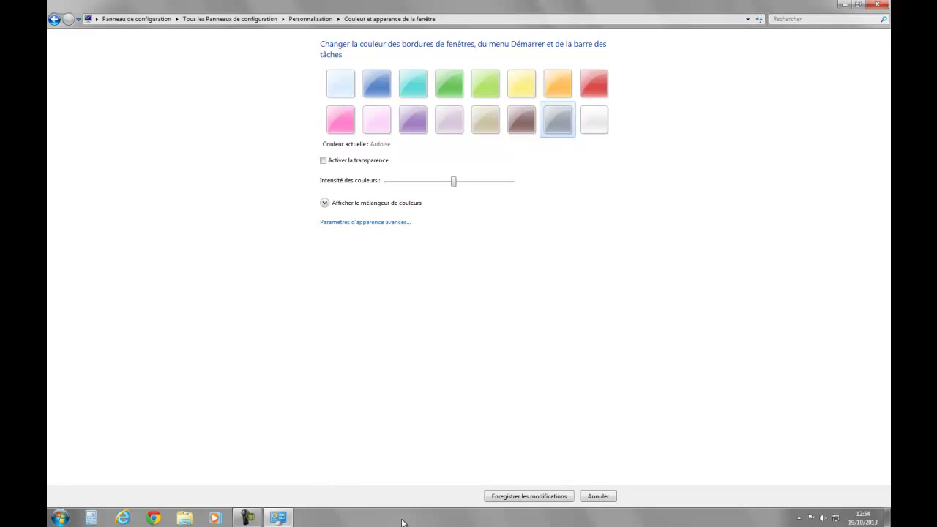
- Enable window transparency with the Ciel colour at minimum intensity, save the changes and close the personalization settings
left_click(323, 160)
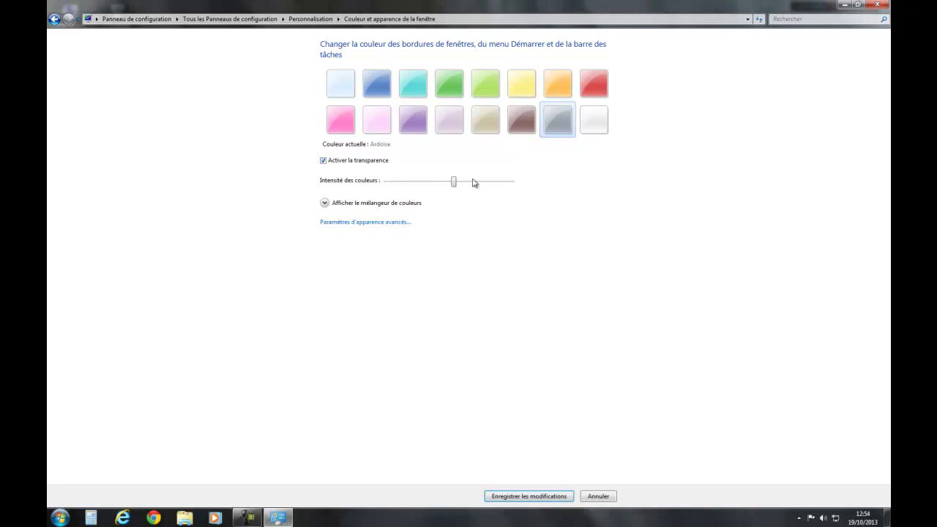
left_click_drag(454, 182, 384, 182)
left_click(340, 83)
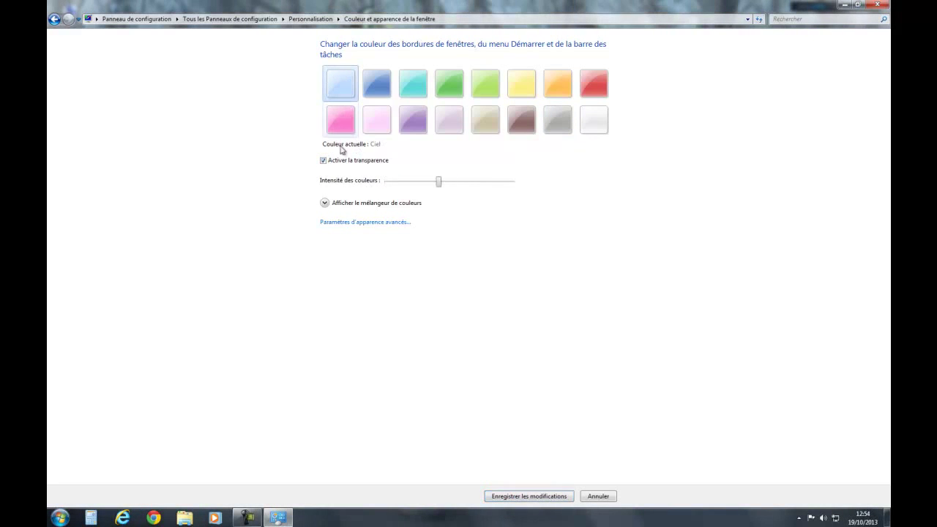
left_click_drag(442, 183, 383, 192)
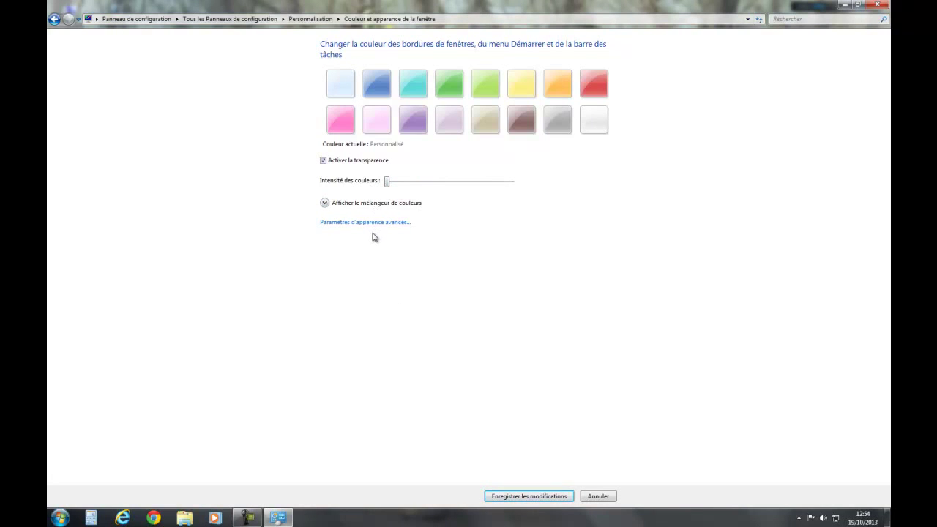
left_click(515, 498)
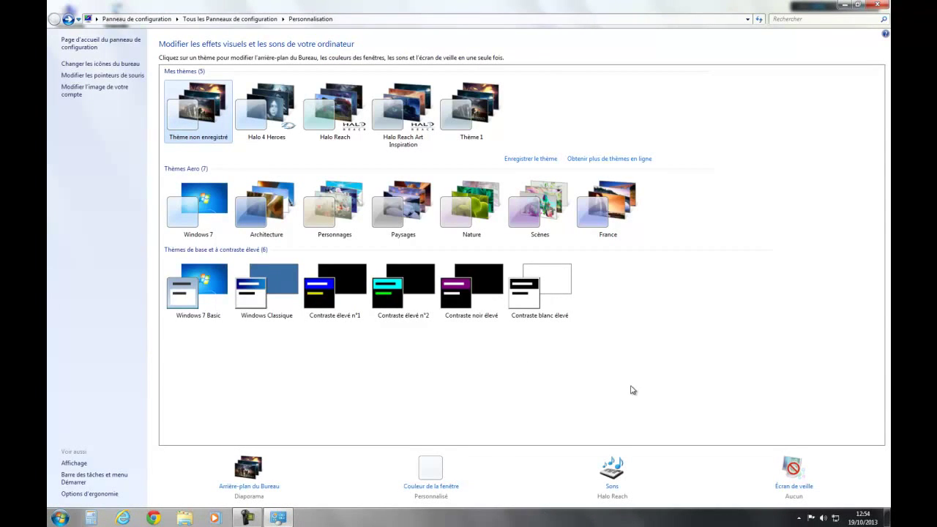
left_click(882, 4)
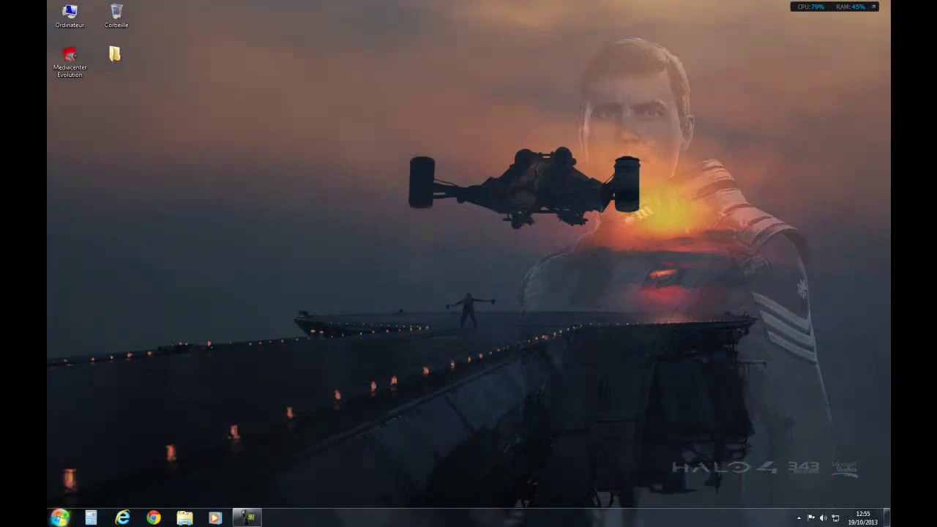
- Review the activated Windows features through Programmes et fonctionnalités in the Control Panel, and close the enlarged feature list with confirmation
key("super")
left_click(237, 348)
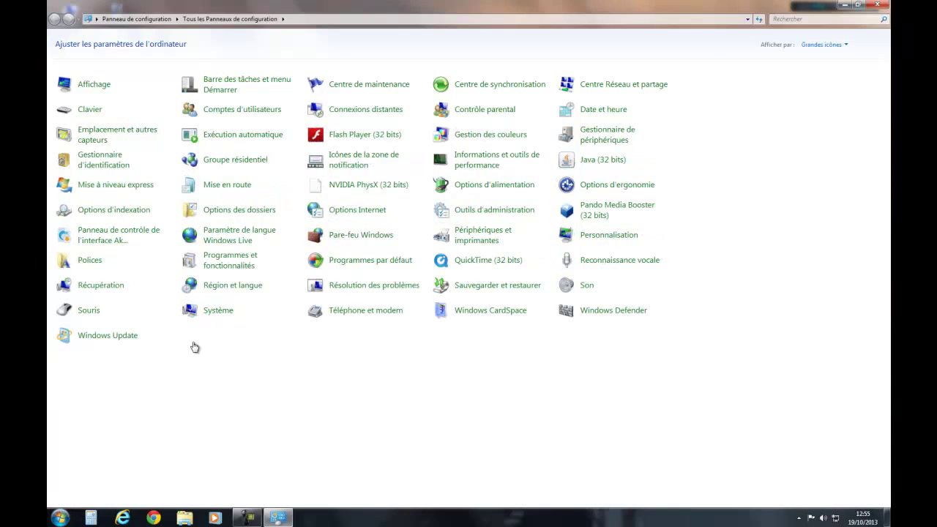
left_click(233, 266)
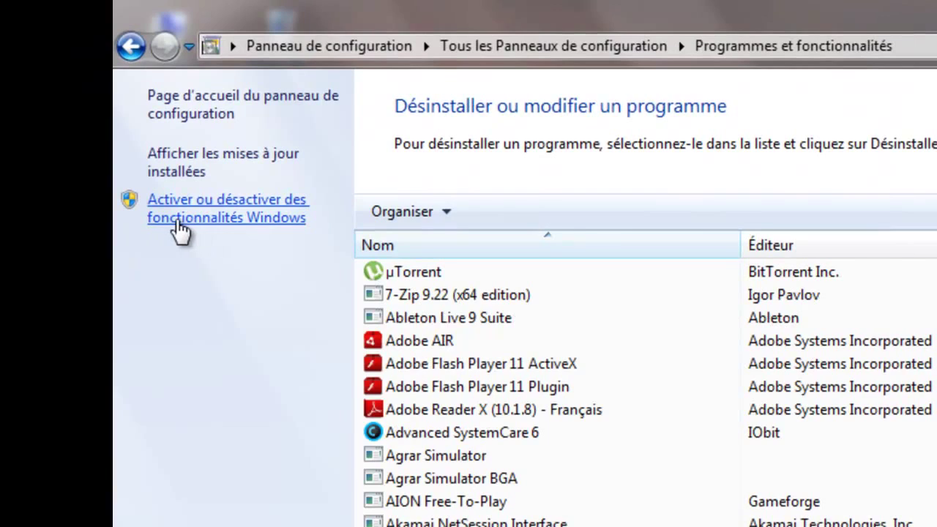
left_click(178, 224)
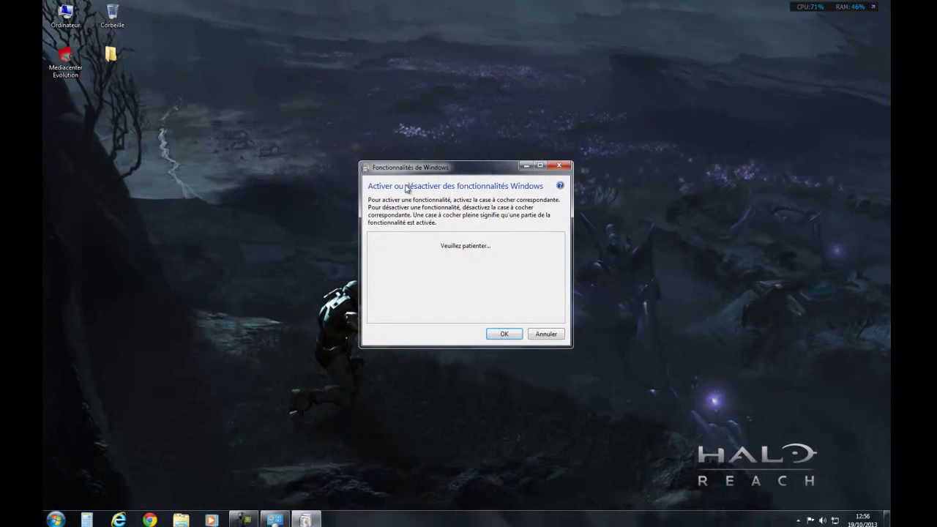
left_click_drag(409, 168, 381, 158)
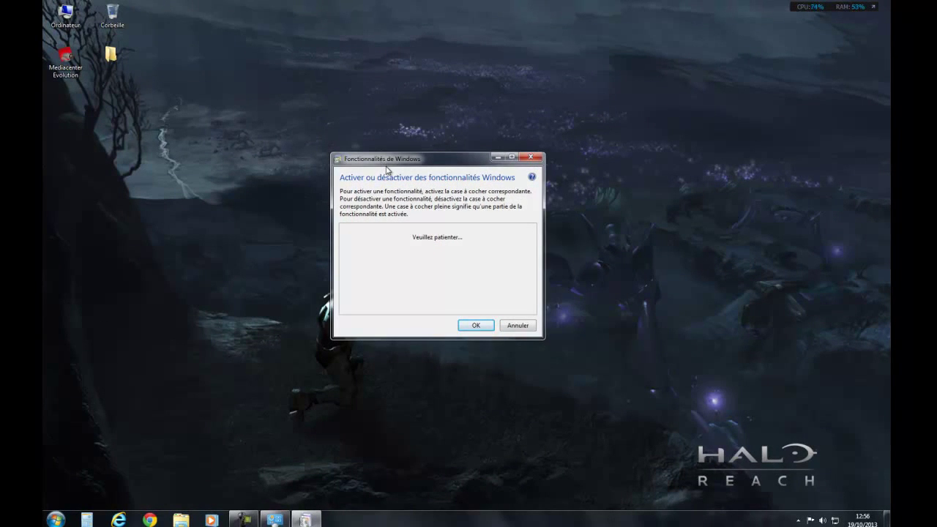
left_click(512, 157)
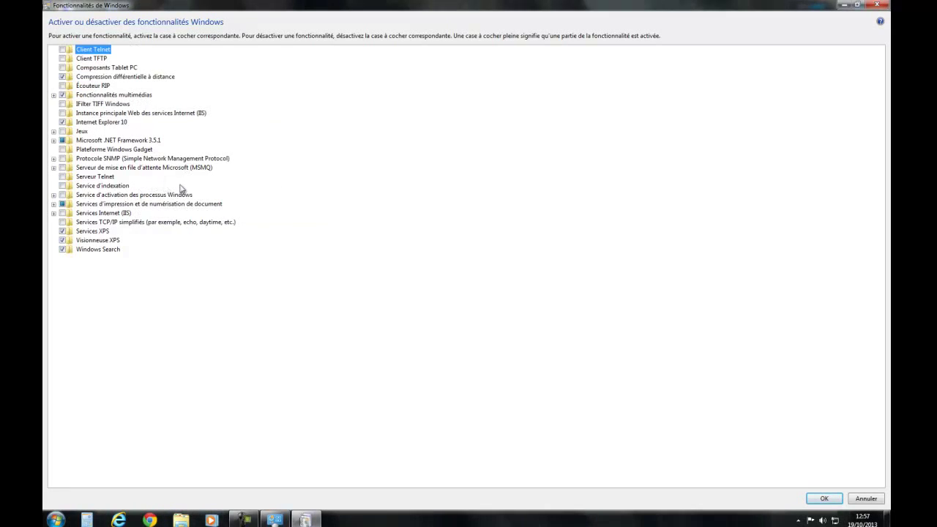
left_click(824, 499)
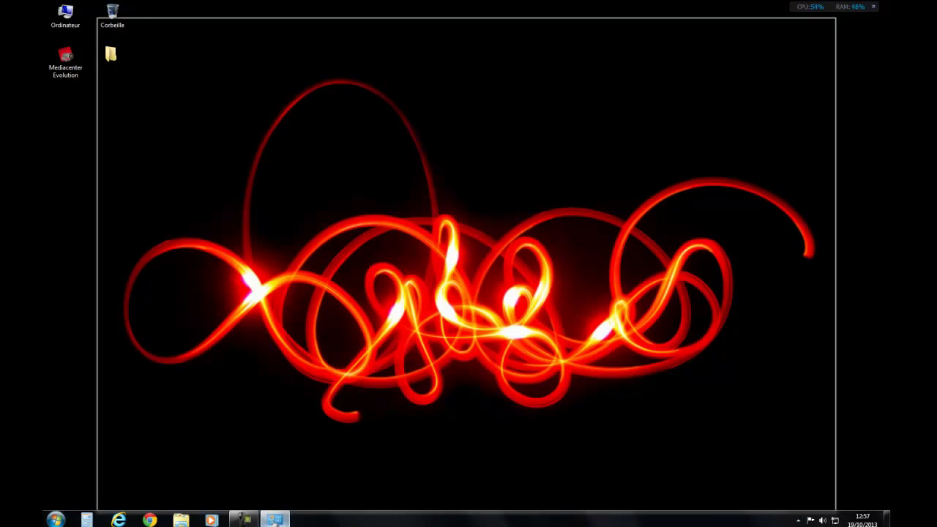
- Check the optional updates in Windows Update, mark Bing Bureau v1.3 for installation, and cancel the selection
mouse_move(275, 521)
left_click(275, 462)
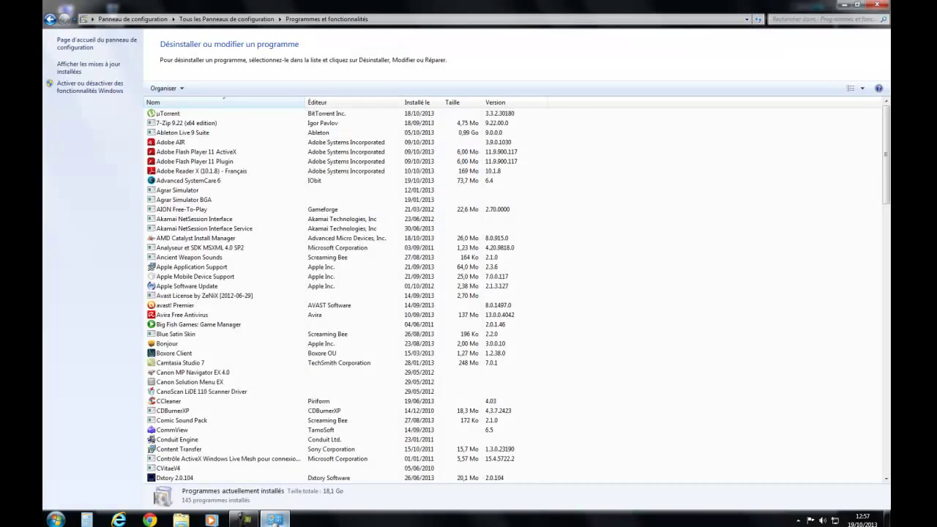
left_click(50, 21)
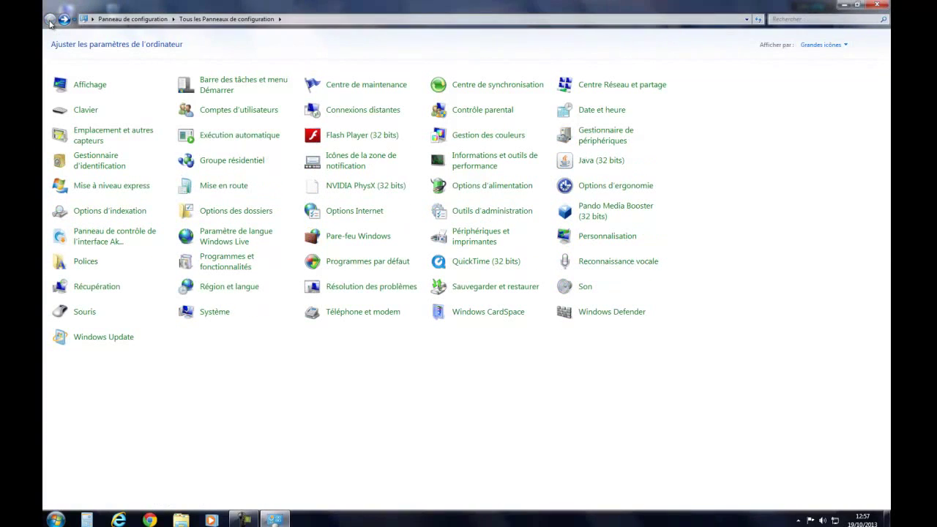
left_click(100, 339)
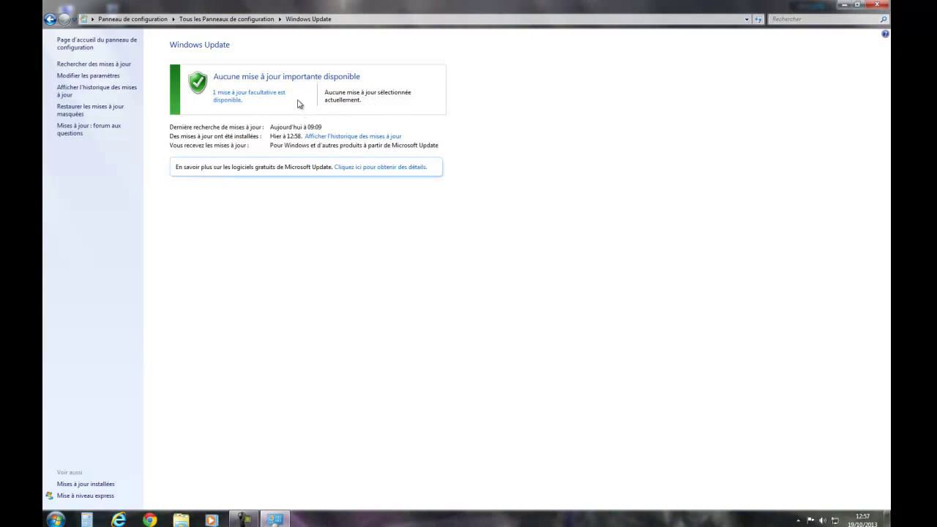
left_click(242, 95)
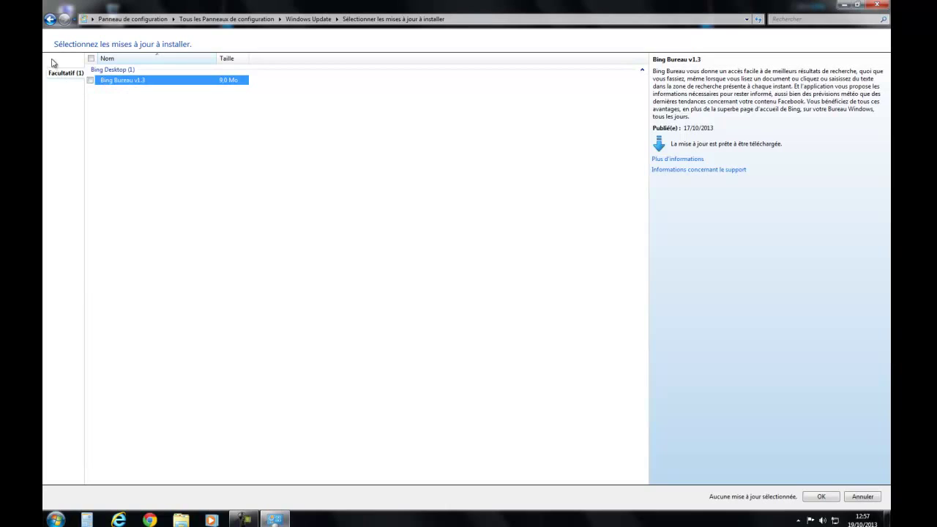
left_click(90, 80)
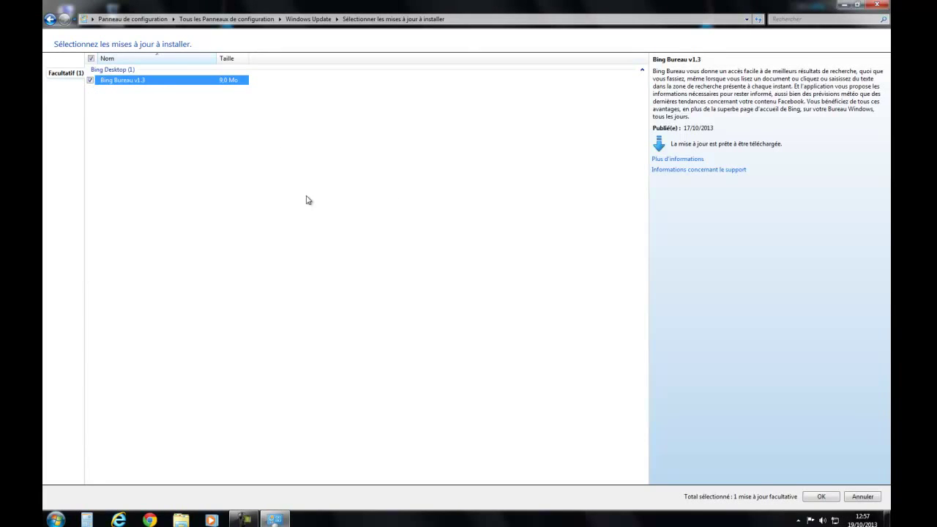
left_click(857, 497)
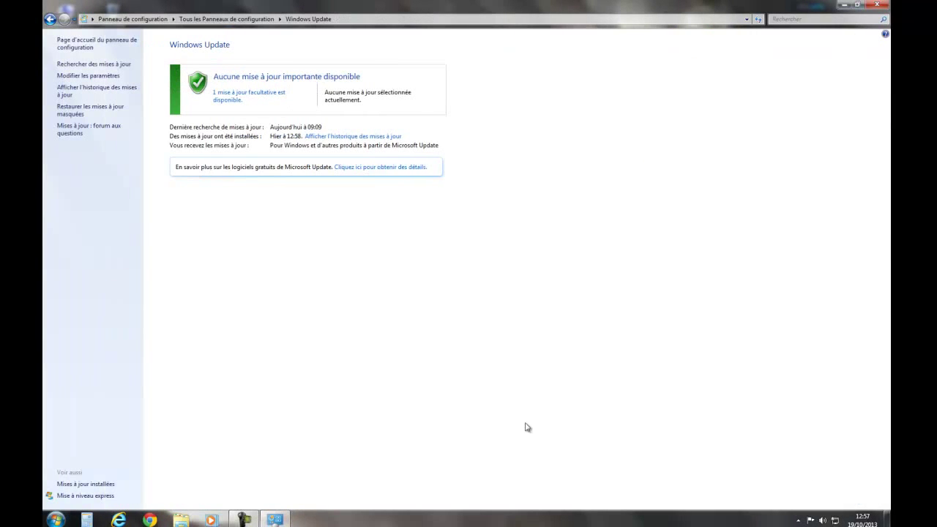